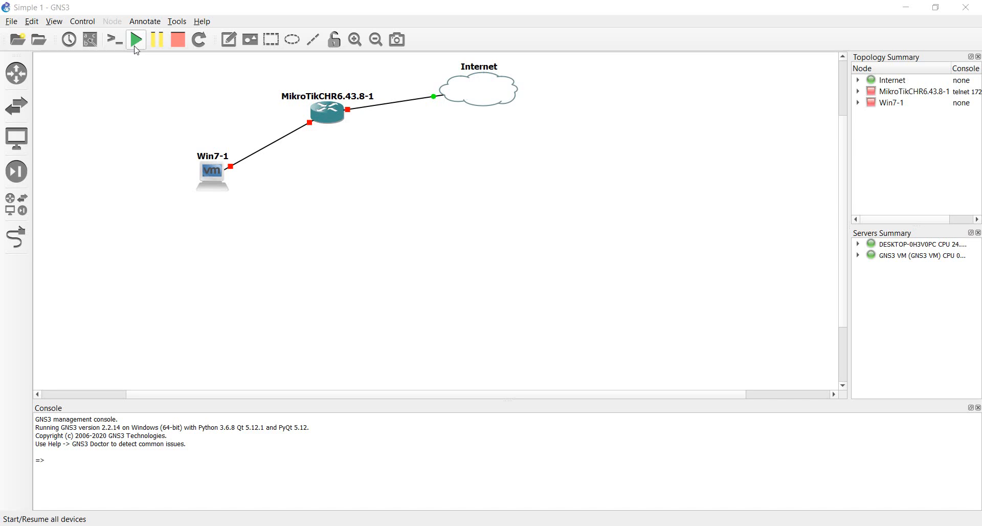
Step: Start all devices in the Simple 1 lab from the GNS3 toolbar
{"action": "left_click", "coordinate": [136, 39]}
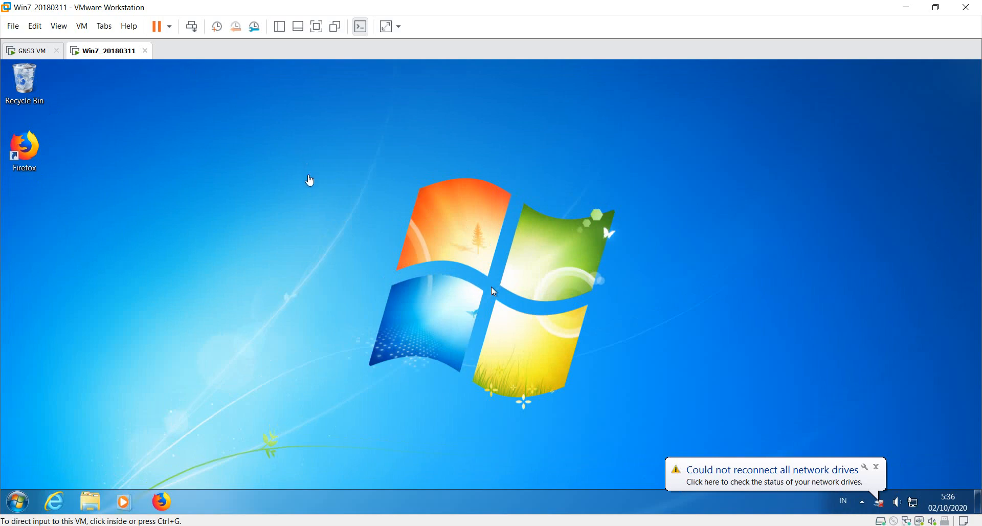
Step: Switch from the Win7 VM back to the GNS3 topology with all links up
{"action": "key", "text": "alt+Tab"}
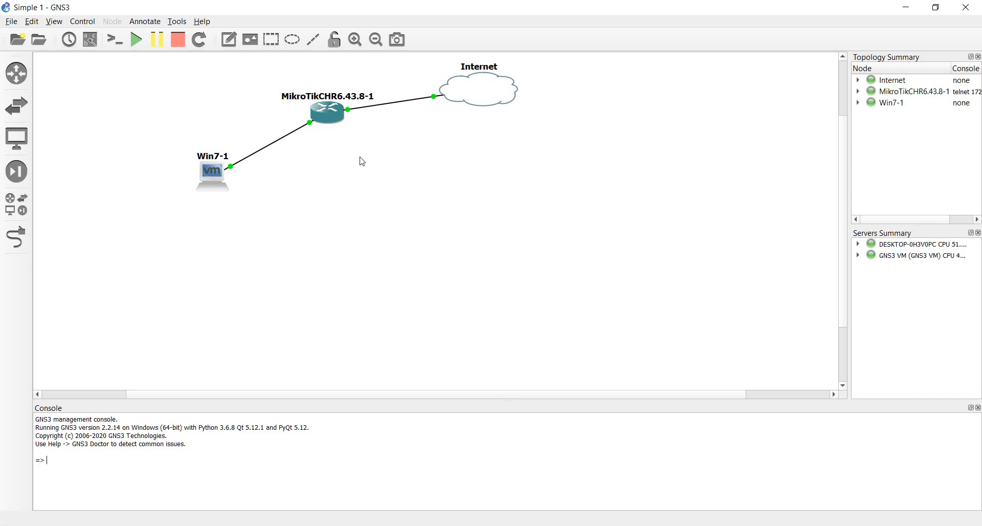
Step: Open a Solar-PuTTY console to the MikroTik router and close the duplicate and PC1 sessions
{"action": "right_click", "coordinate": [332, 112]}
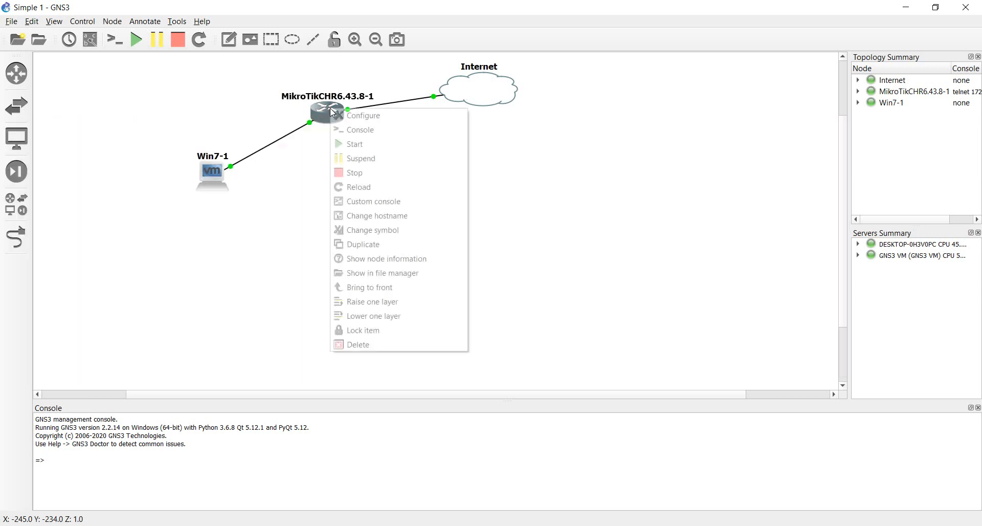
{"action": "left_click", "coordinate": [371, 134]}
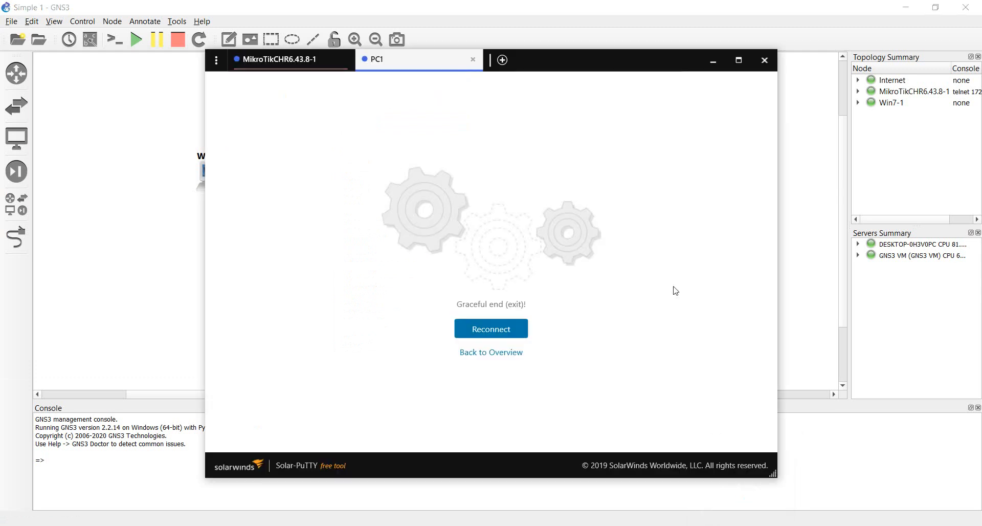
{"action": "left_click", "coordinate": [291, 60]}
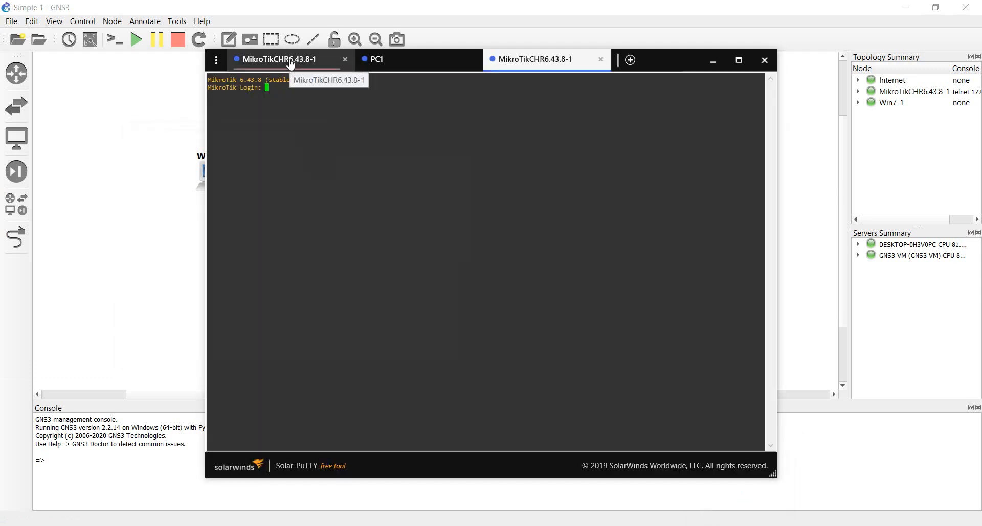
{"action": "left_click", "coordinate": [346, 59]}
{"action": "left_click", "coordinate": [345, 59]}
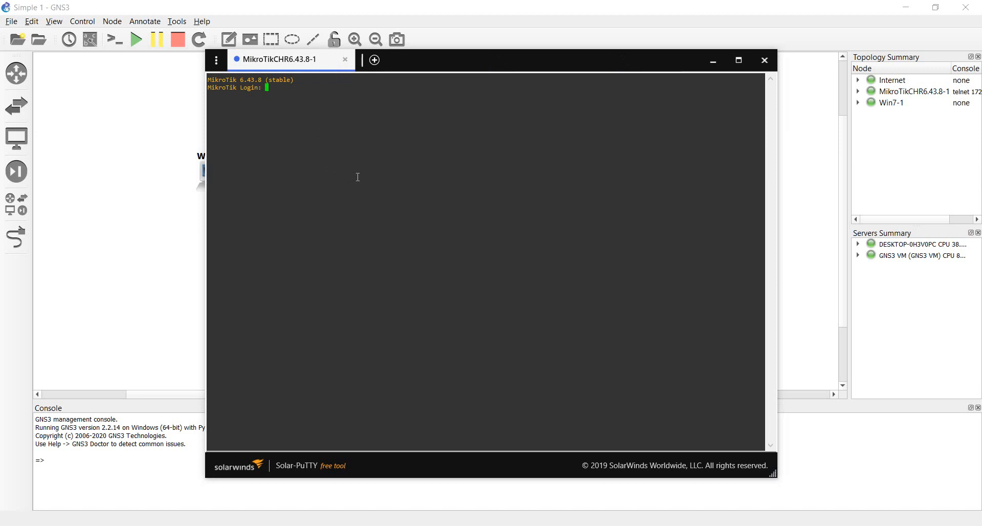
Step: Log in to the MikroTik router and print its interfaces, ether1 through ether5
{"action": "type", "text": "admin"}
{"action": "key", "text": "Return"}
{"action": "key", "text": "Return"}
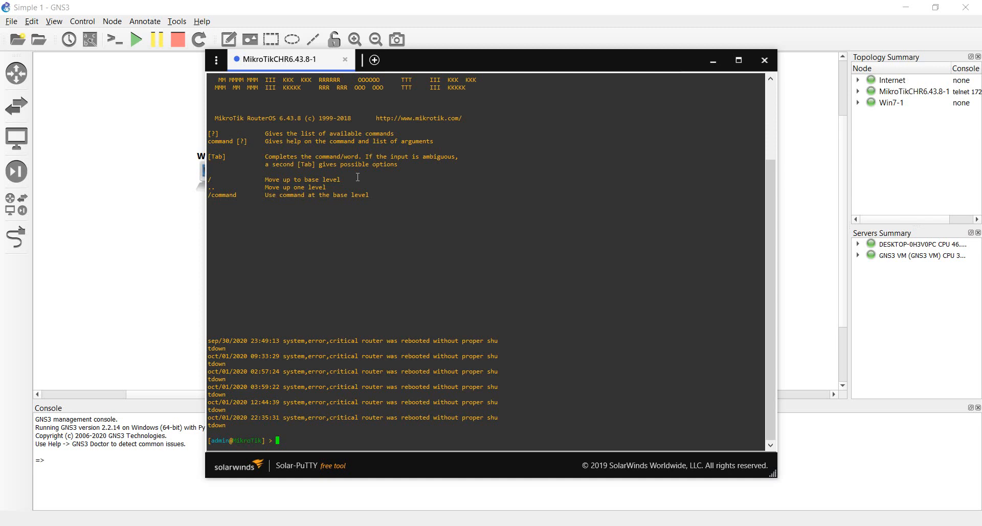
{"action": "type", "text": "interface"}
{"action": "key", "text": "Return"}
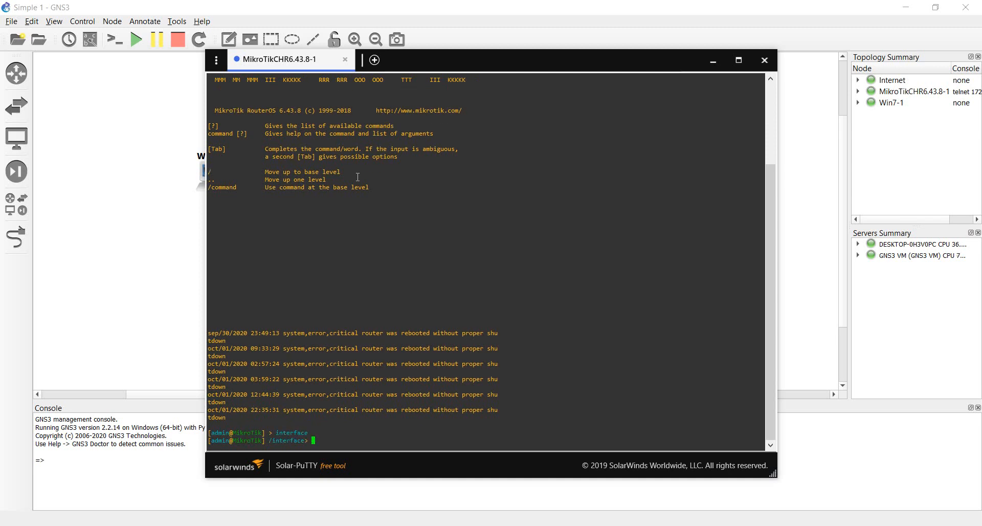
{"action": "type", "text": "print"}
{"action": "key", "text": "Return"}
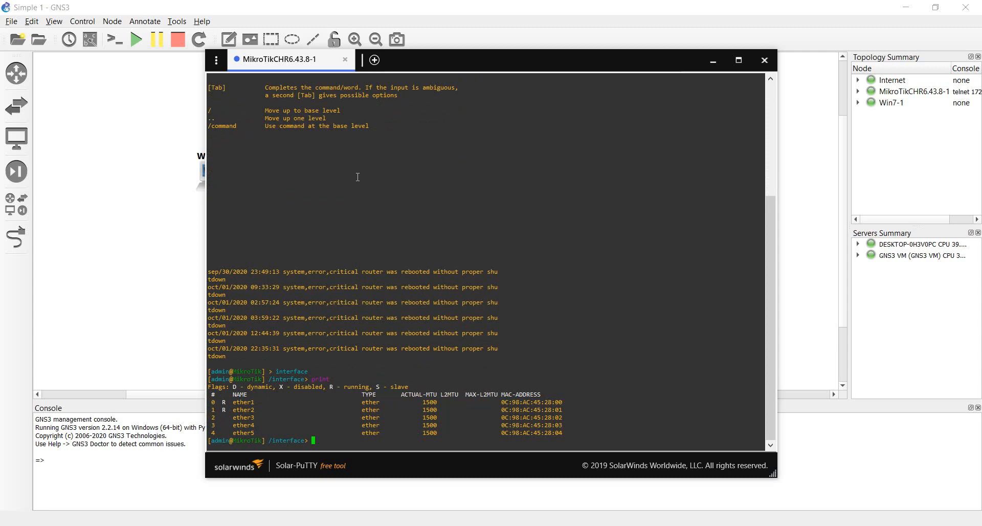
Step: Print the router's IP addresses with '/ip address print', then bring up the Win7 VM
{"action": "type", "text": "/"}
{"action": "key", "text": "Return"}
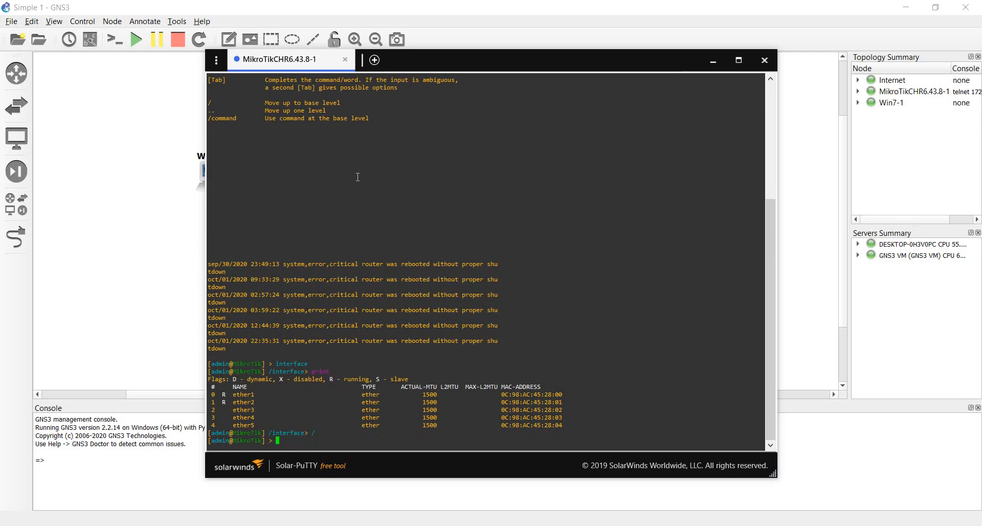
{"action": "type", "text": "ip"}
{"action": "key", "text": "Return"}
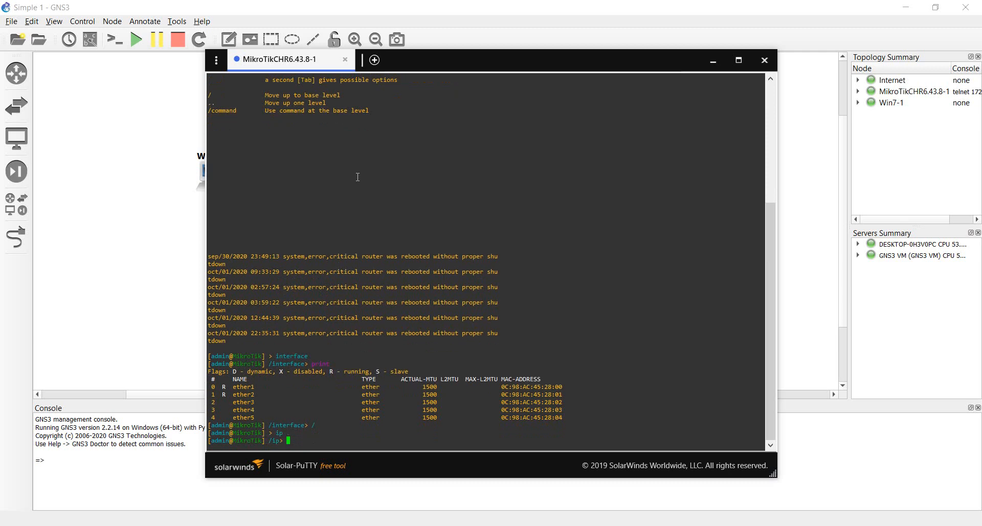
{"action": "type", "text": "address"}
{"action": "key", "text": "Return"}
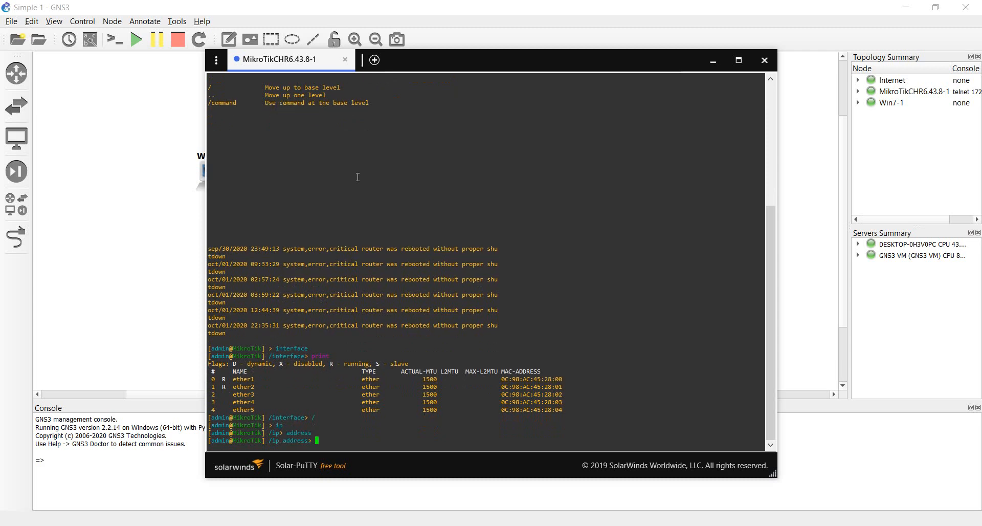
{"action": "type", "text": "print"}
{"action": "key", "text": "Return"}
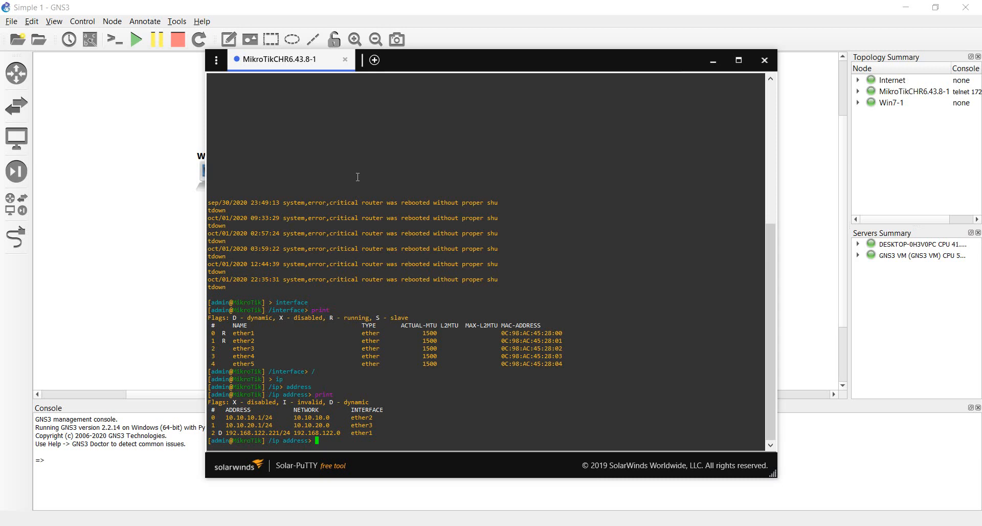
{"action": "key", "text": "alt+Tab"}
{"action": "key", "text": "Tab"}
{"action": "key", "text": "Tab"}
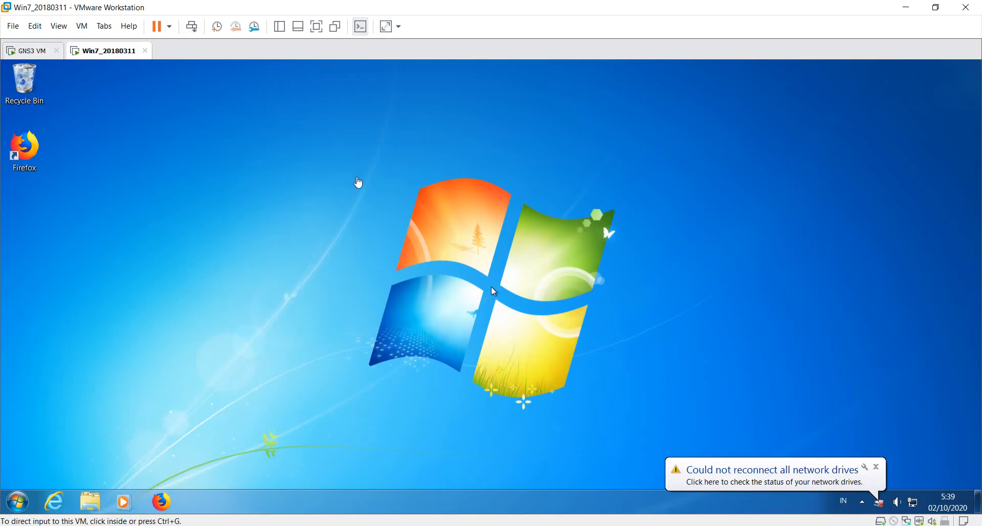
{"action": "key", "text": "alt+Tab"}
{"action": "key", "text": "Tab"}
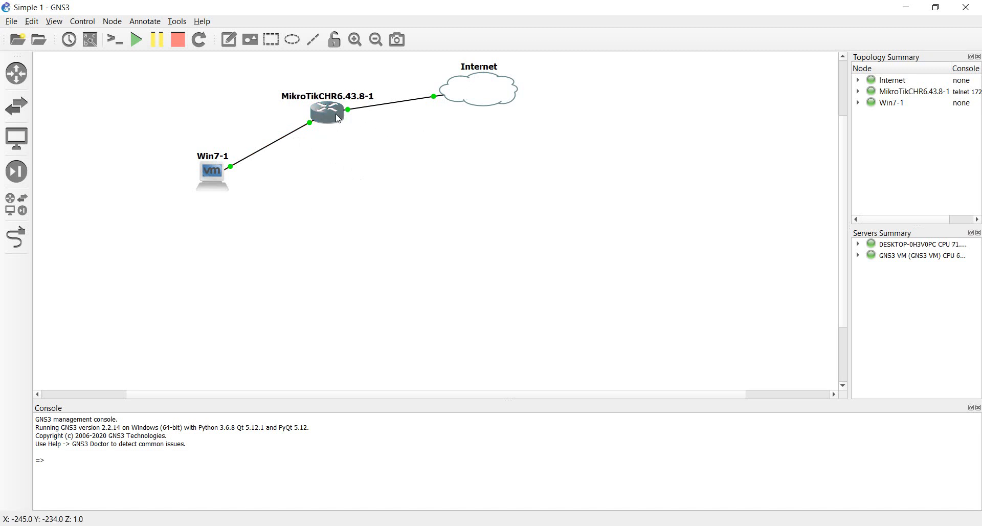
{"action": "mouse_move", "coordinate": [338, 118]}
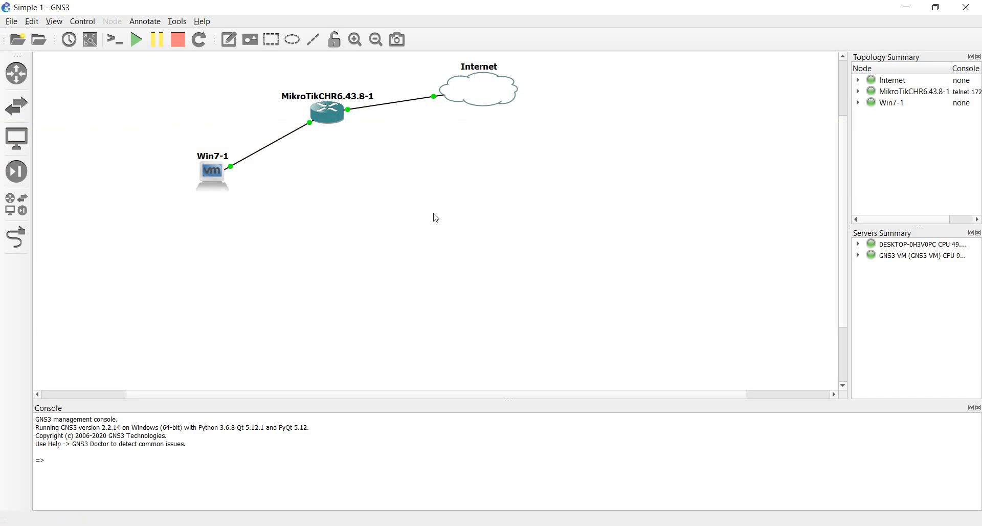
{"action": "key", "text": "alt+Tab"}
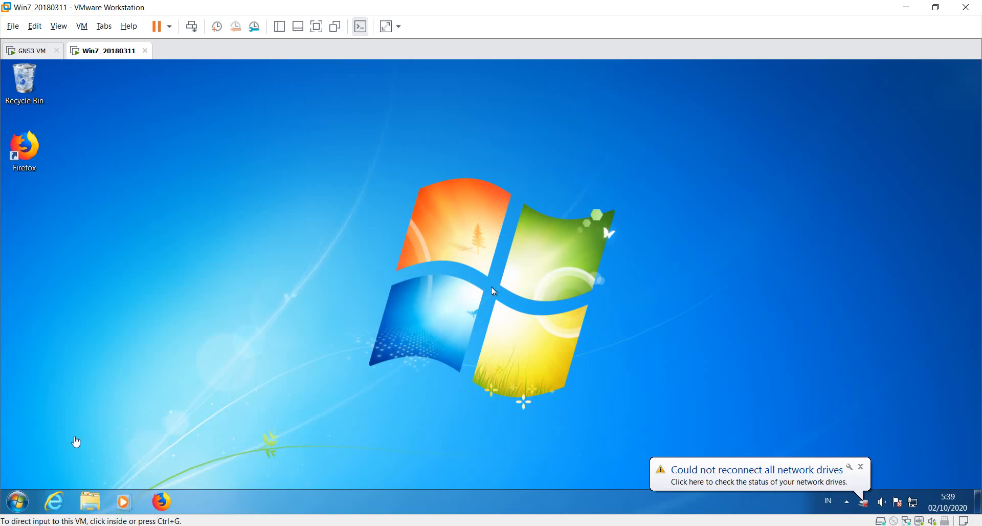
Step: Run ipconfig in a Win7 command prompt, showing 10.10.10.254/255.255.255.0 with gateway 10.10.10.1
{"action": "left_click", "coordinate": [18, 501]}
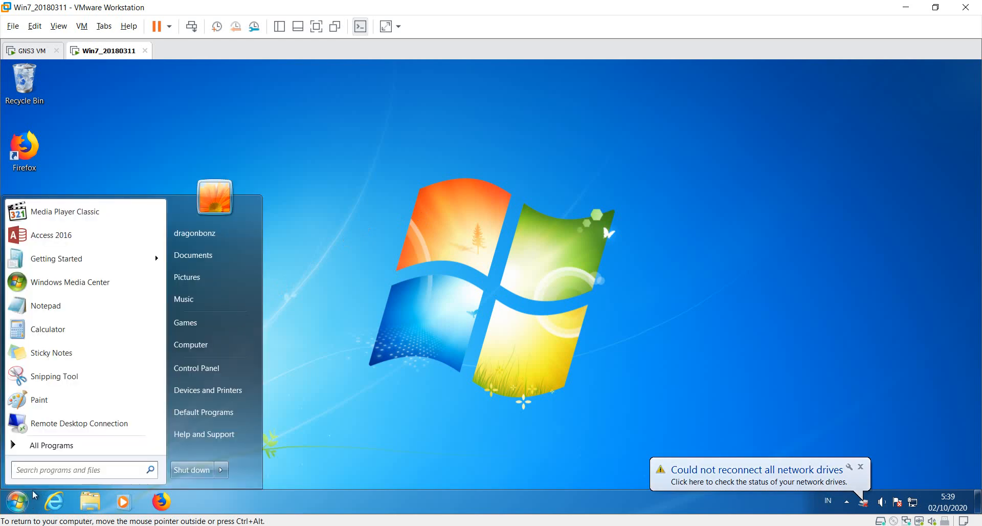
{"action": "type", "text": "cmd"}
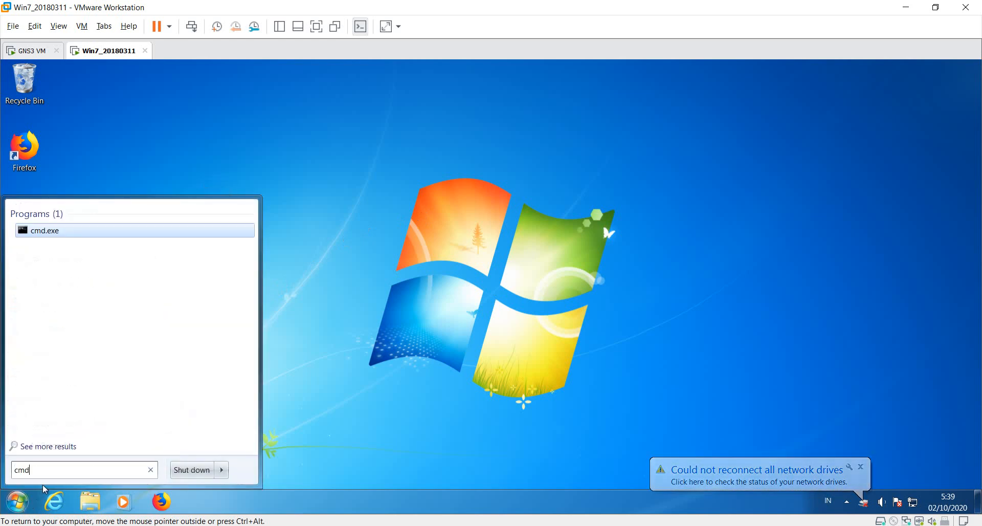
{"action": "key", "text": "Return"}
{"action": "type", "text": "ip"}
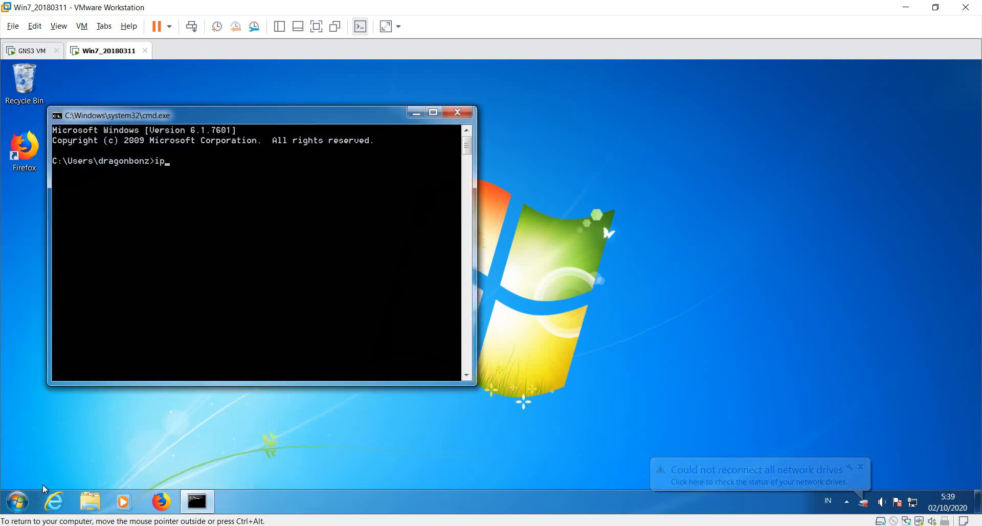
{"action": "type", "text": "confi"}
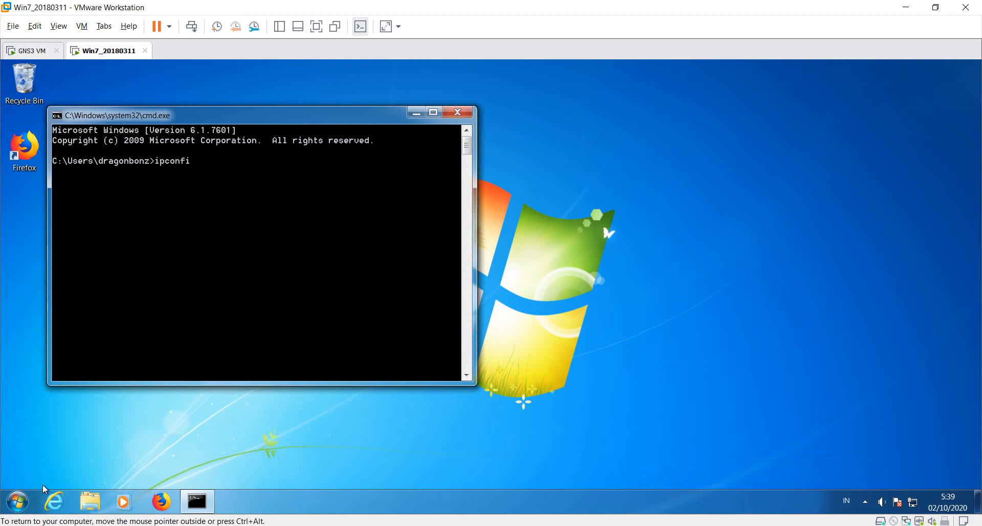
{"action": "type", "text": "g"}
{"action": "key", "text": "Return"}
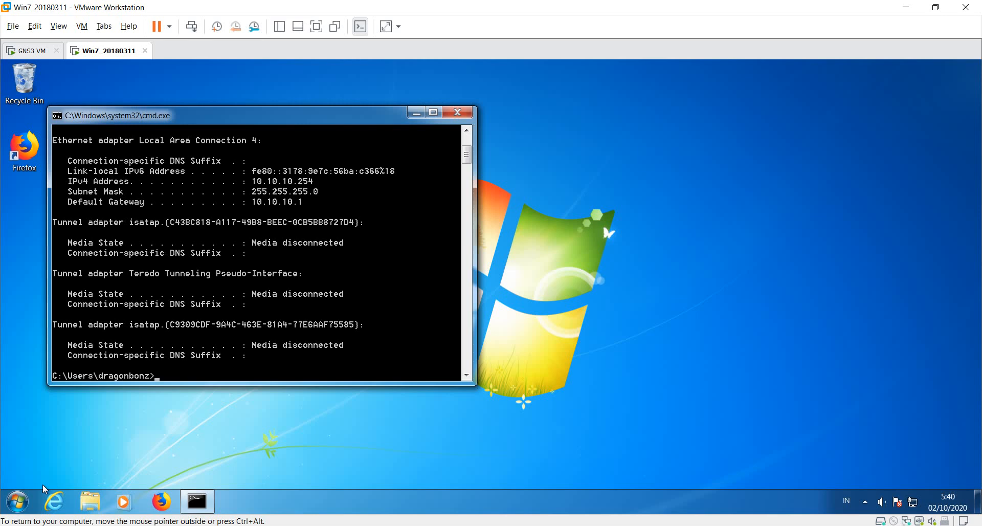
{"action": "key", "text": "alt+Tab"}
{"action": "key", "text": "alt+Tab"}
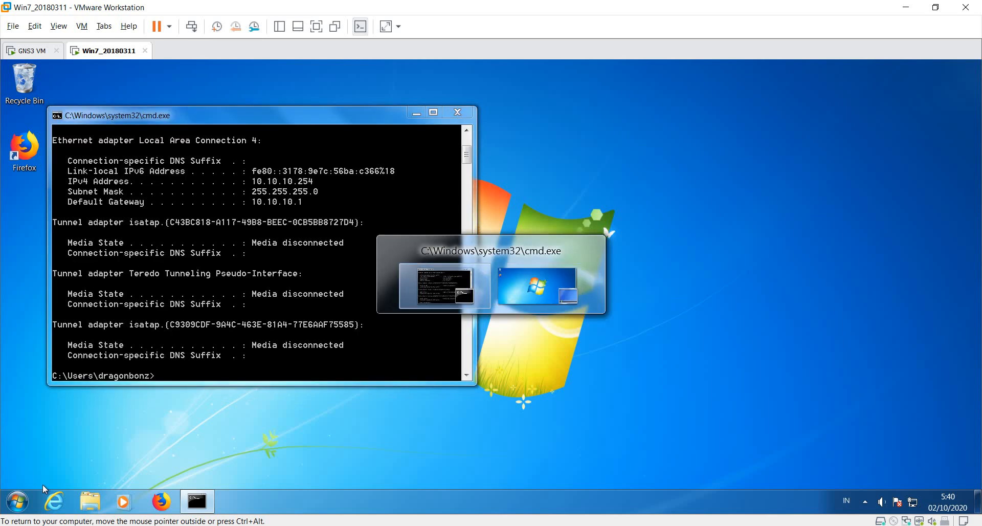
Step: Bring the MikroTik terminal forward and move it beside the Win7 command prompt
{"action": "key", "text": "ctrl+alt"}
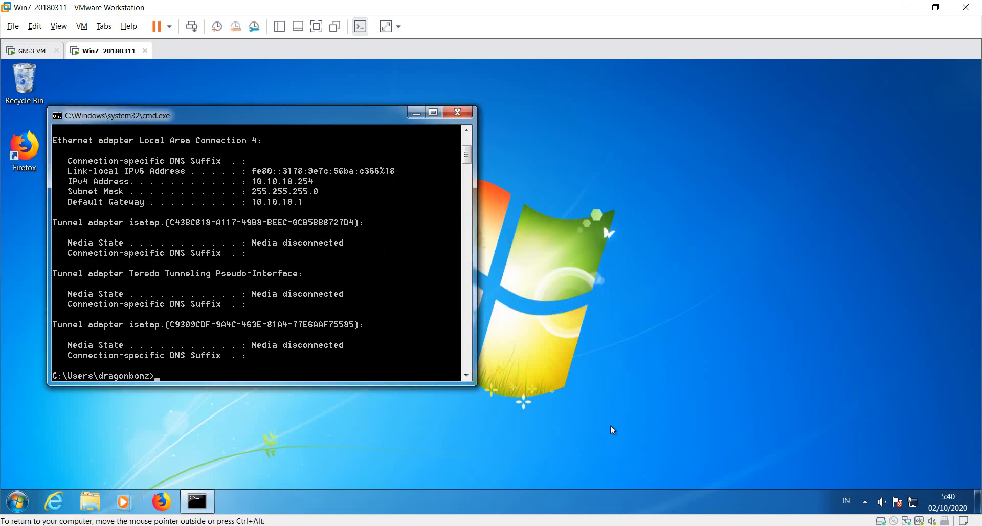
{"action": "key", "text": "alt+Tab"}
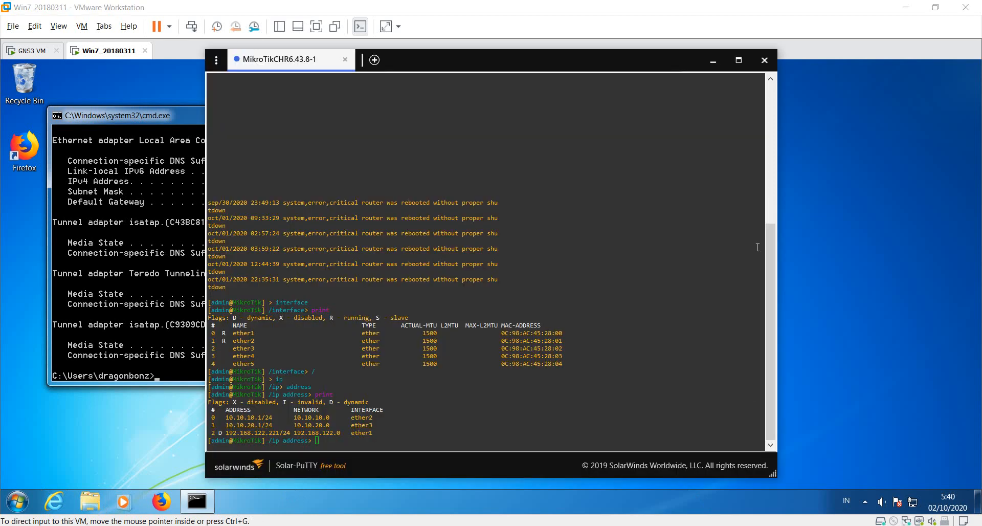
{"action": "left_click_drag", "start_coordinate": [595, 60], "coordinate": [768, 66]}
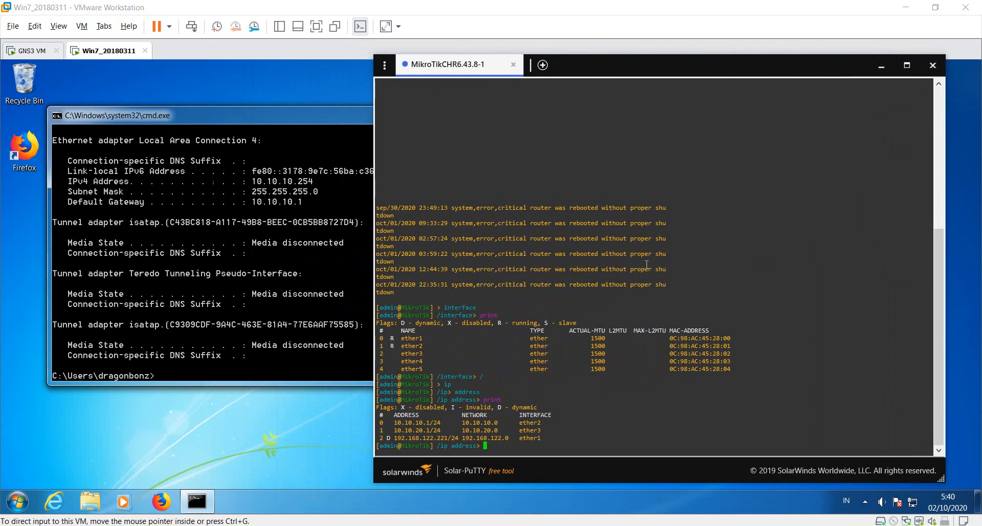
{"action": "type", "text": "ping"}
{"action": "key", "text": "BackSpace"}
{"action": "key", "text": "BackSpace"}
{"action": "key", "text": "BackSpace"}
{"action": "key", "text": "BackSpace"}
{"action": "key", "text": "BackSpace"}
{"action": "type", "text": "/"}
{"action": "key", "text": "Return"}
{"action": "type", "text": "pi"}
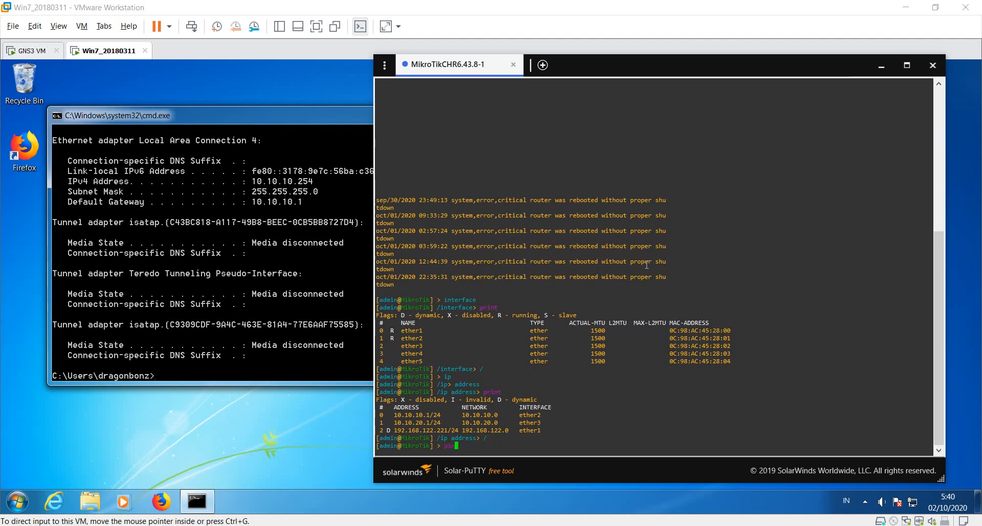
{"action": "type", "text": "ng www.google.com"}
{"action": "key", "text": "Return"}
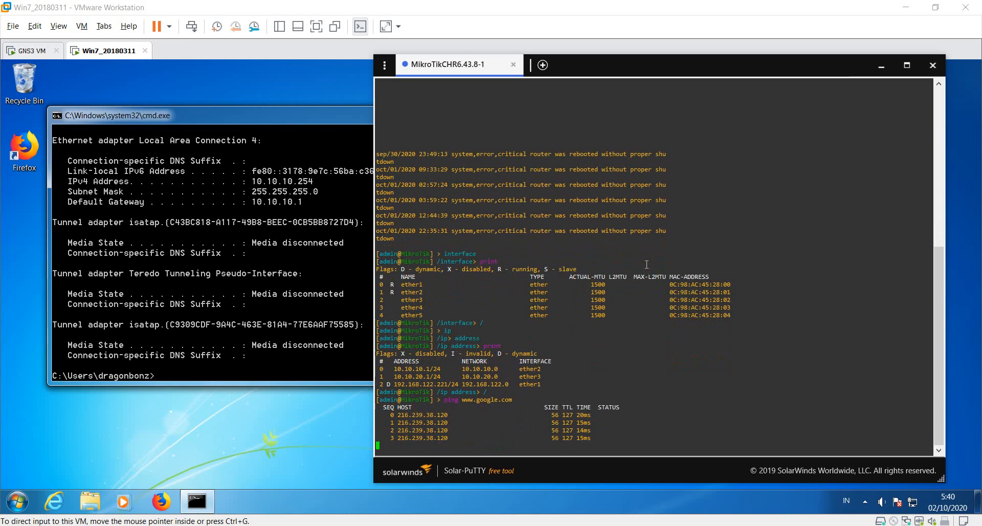
{"action": "key", "text": "ctrl+c"}
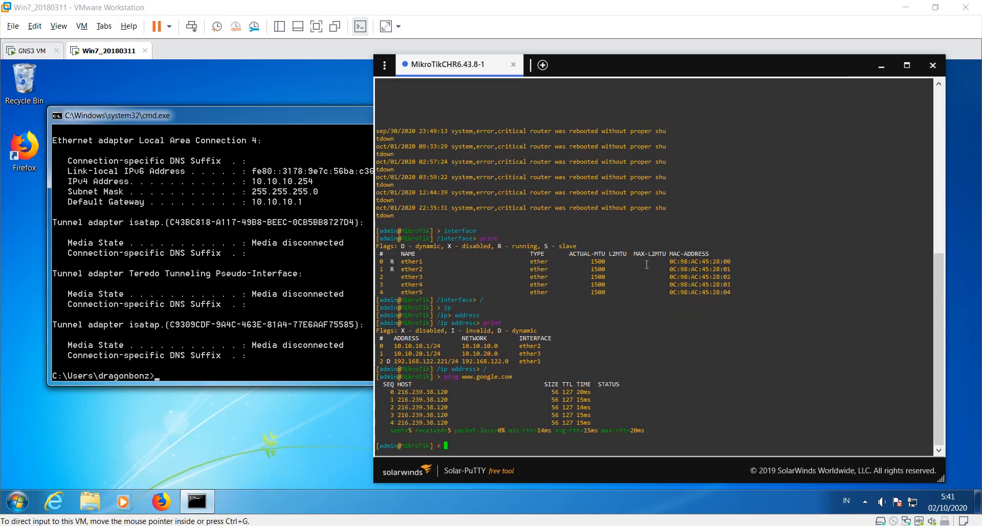
{"action": "left_click", "coordinate": [301, 125]}
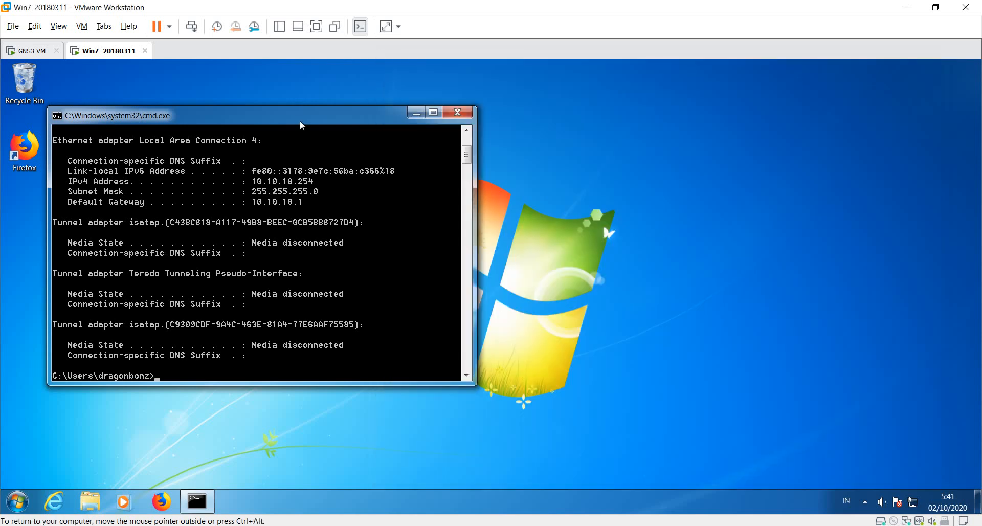
{"action": "type", "text": "ping www.google.com"}
{"action": "key", "text": "Return"}
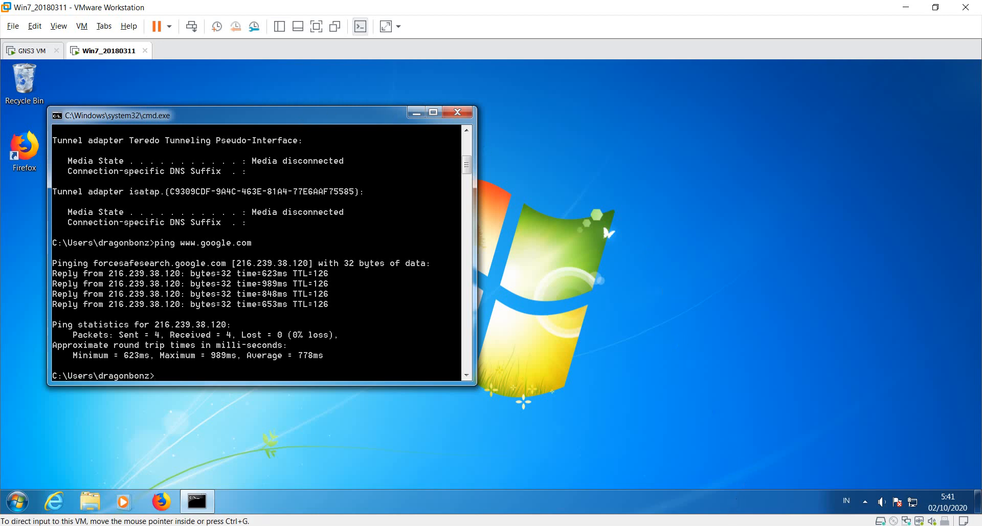
{"action": "key", "text": "alt+Tab"}
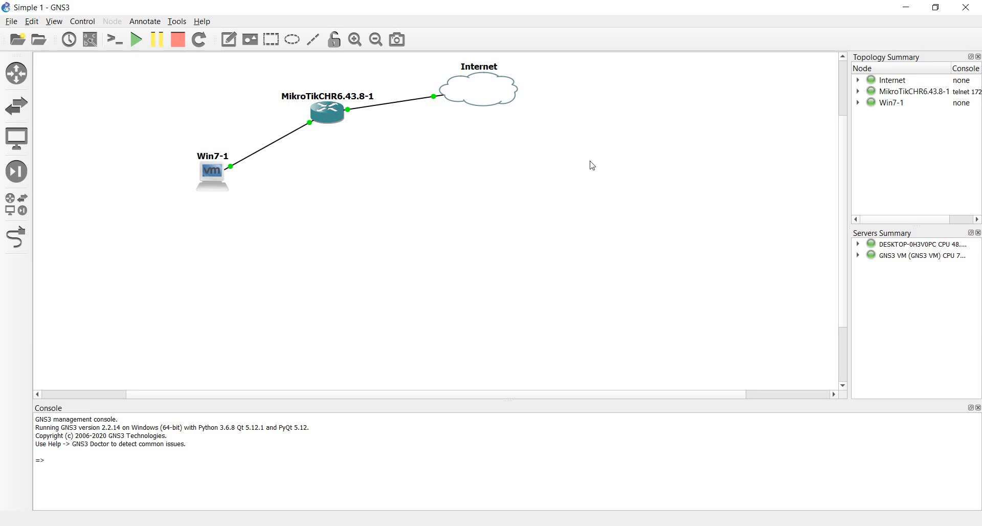
Step: Delete the link between the MikroTik router and the Internet cloud
{"action": "right_click", "coordinate": [398, 106]}
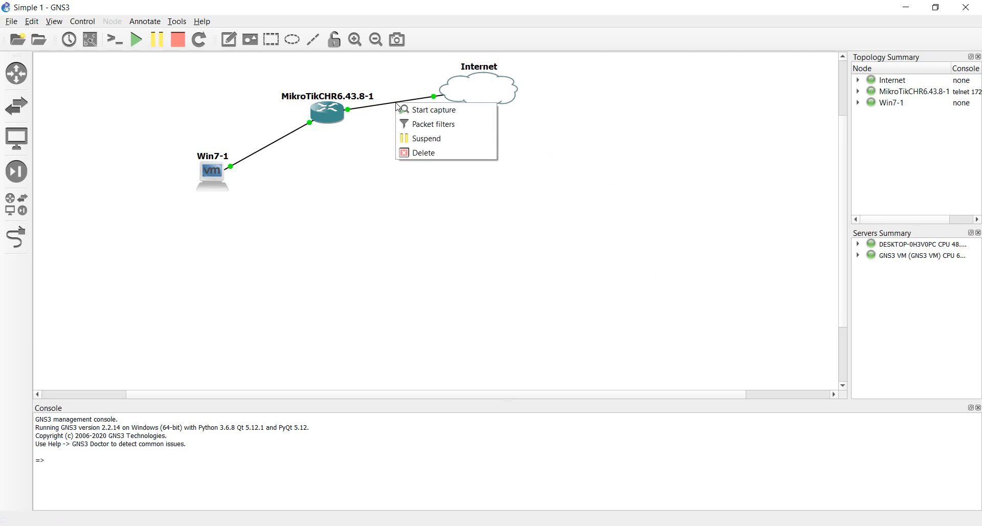
{"action": "left_click", "coordinate": [432, 151]}
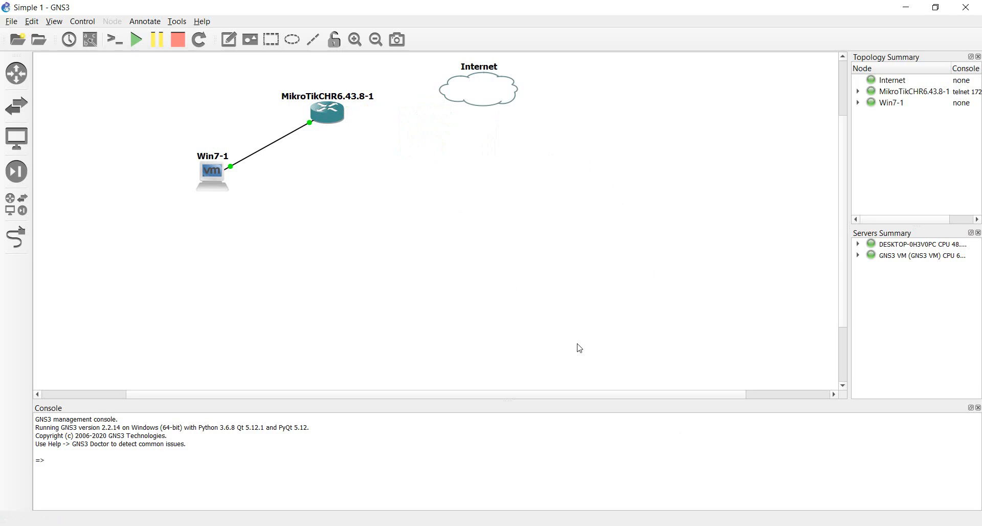
{"action": "key", "text": "alt+Tab"}
{"action": "key", "text": "alt+Tab"}
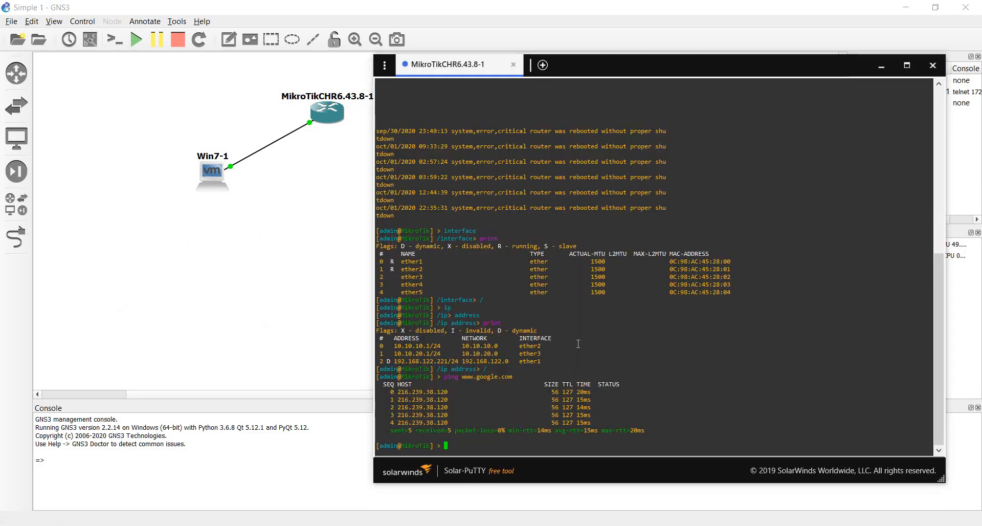
{"action": "type", "text": "ping www.google.com"}
{"action": "key", "text": "Return"}
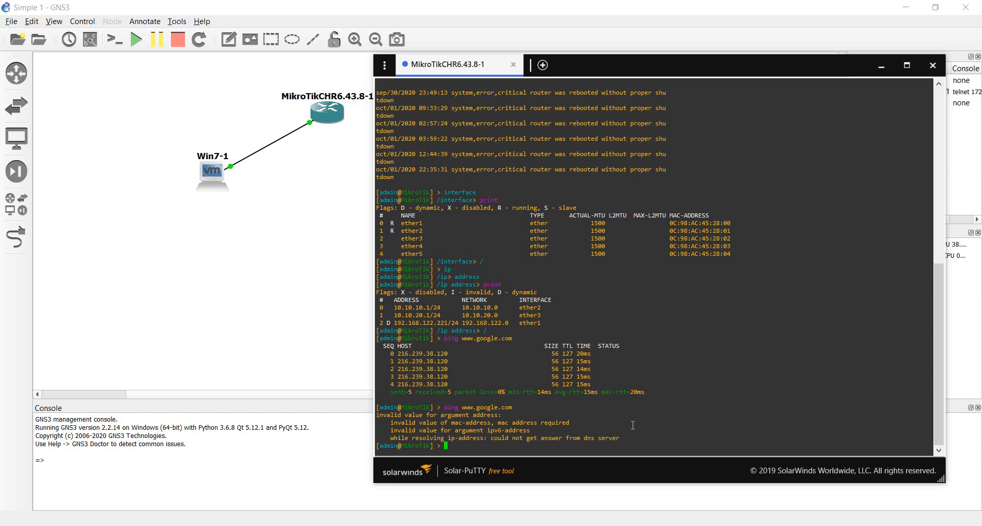
{"action": "key", "text": "alt+Tab"}
{"action": "key", "text": "alt+Tab"}
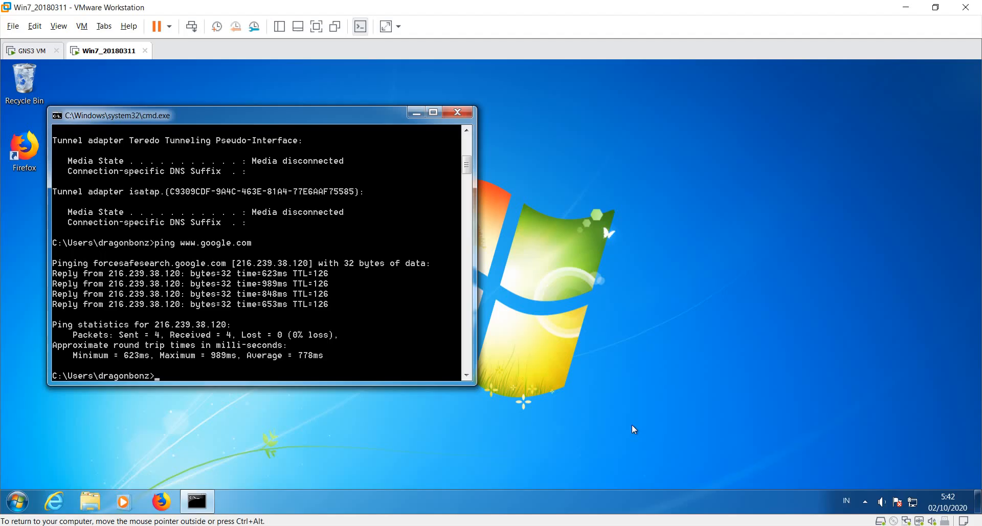
{"action": "type", "text": "ping www.google.com"}
{"action": "key", "text": "Return"}
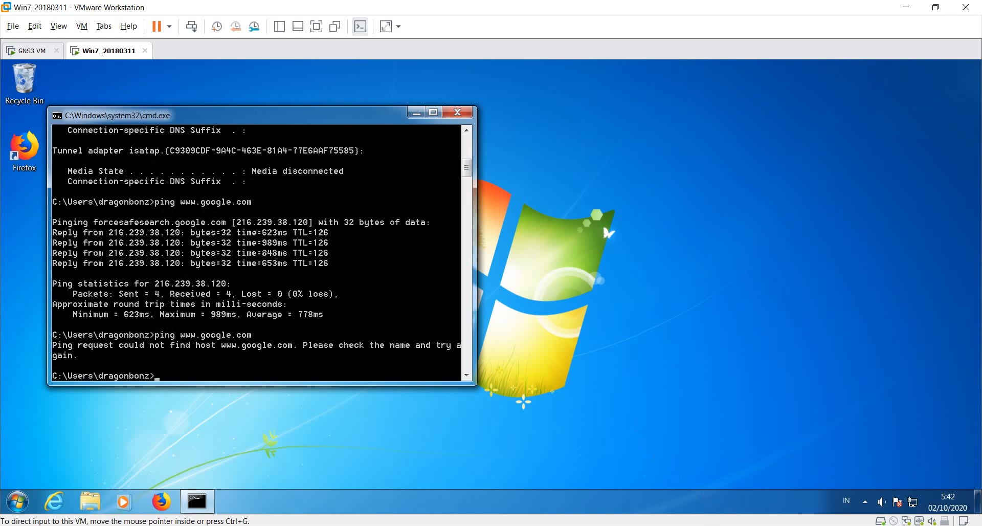
{"action": "key", "text": "alt+Tab"}
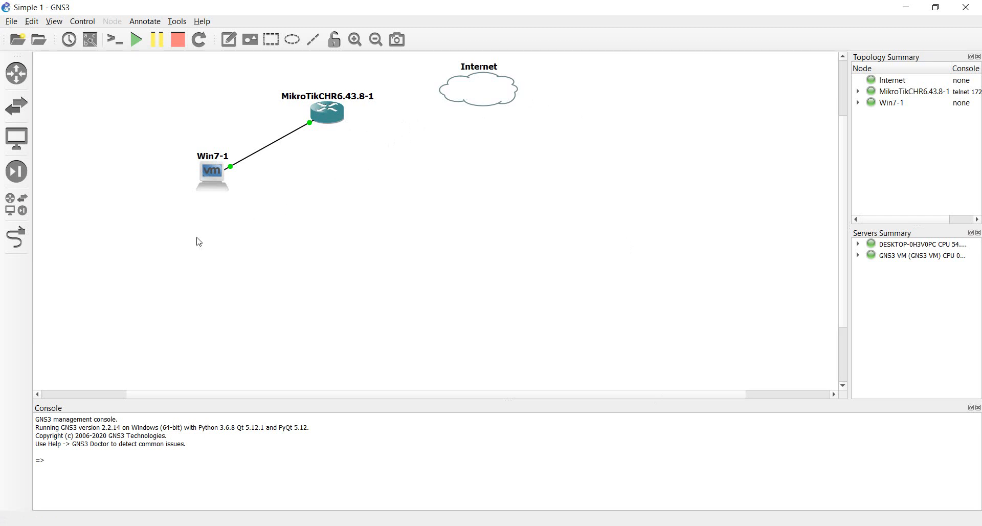
Step: Link the MikroTik router's ether1 to the Internet cloud's nat0 port, then bring up its Solar-PuTTY console
{"action": "left_click", "coordinate": [19, 242]}
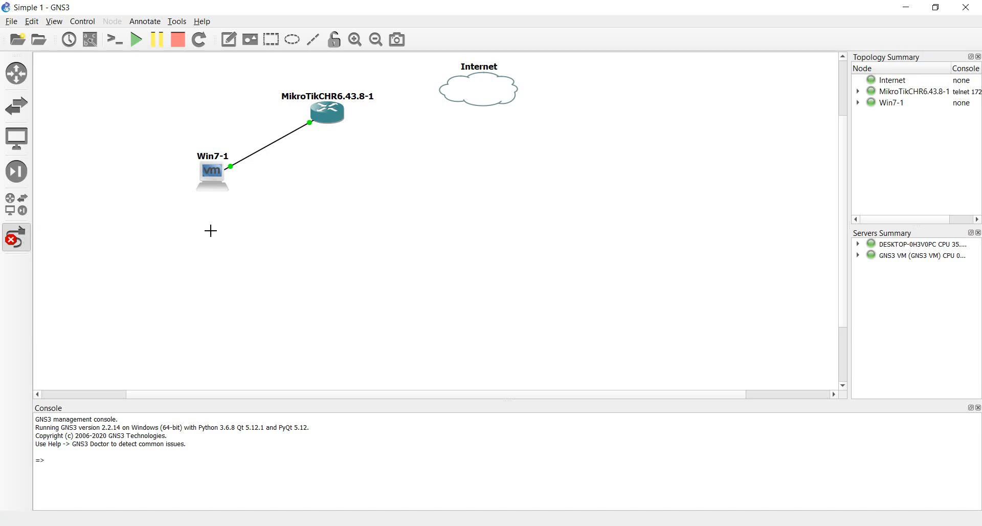
{"action": "left_click", "coordinate": [27, 247]}
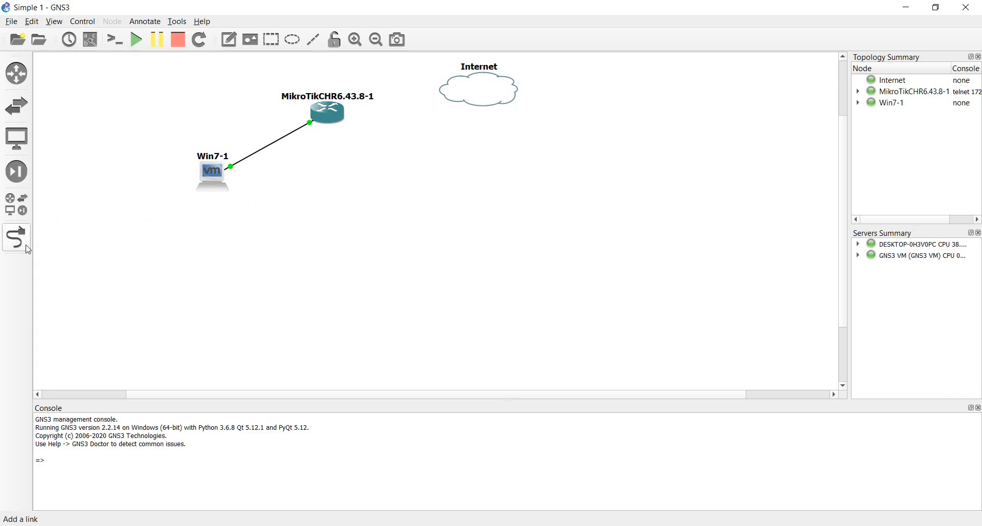
{"action": "left_click", "coordinate": [326, 118]}
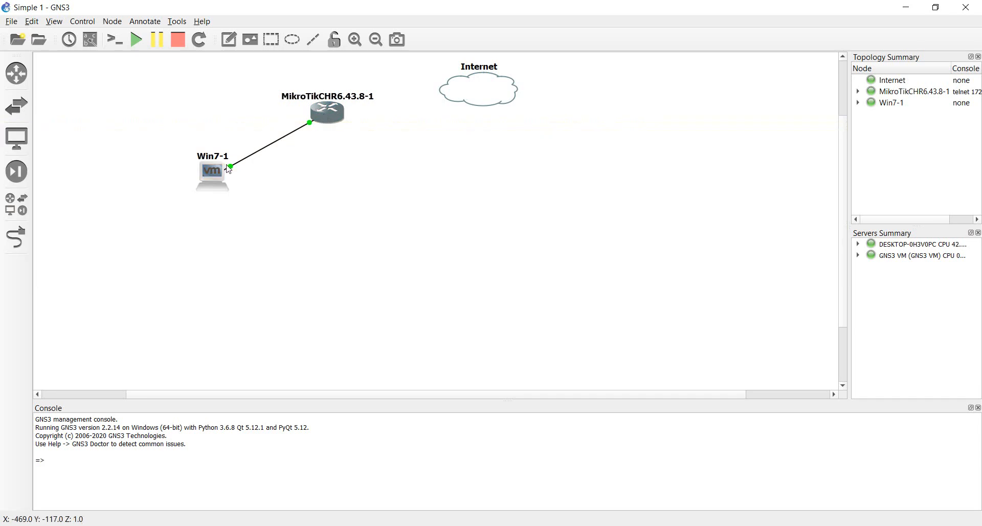
{"action": "left_click", "coordinate": [256, 156]}
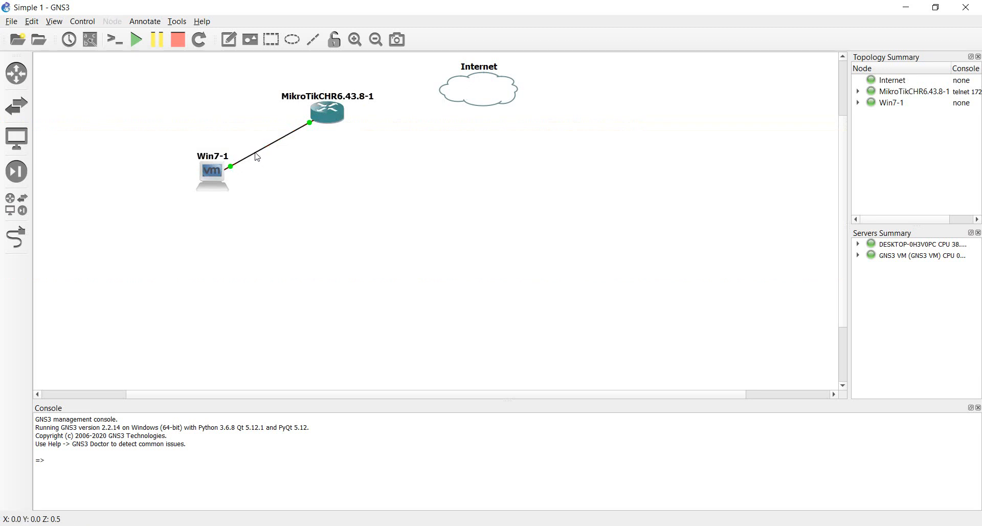
{"action": "left_click", "coordinate": [16, 237]}
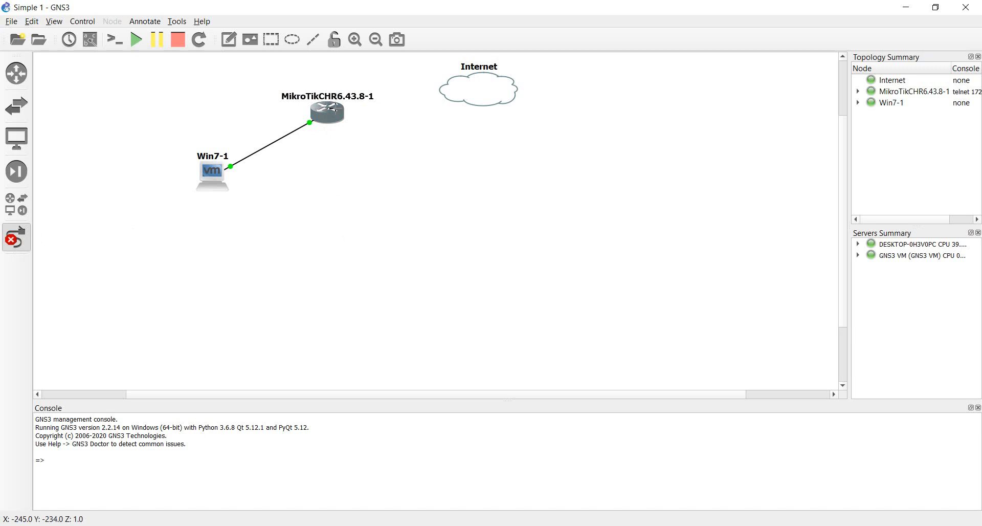
{"action": "left_click", "coordinate": [337, 112]}
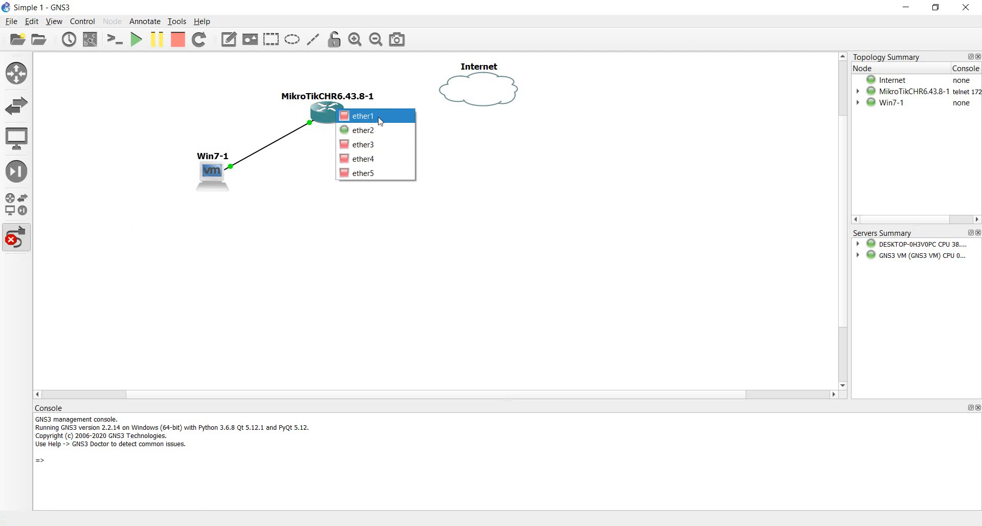
{"action": "key", "text": "Escape"}
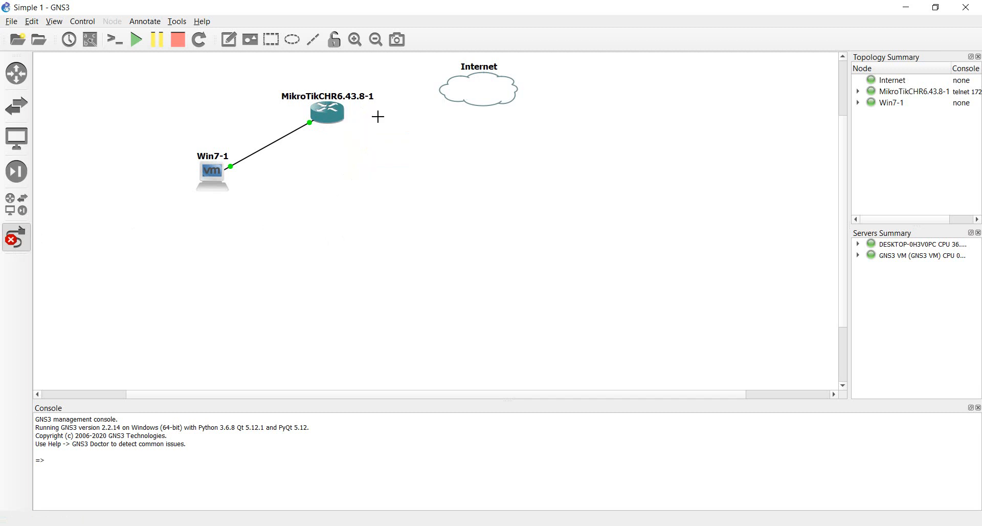
{"action": "left_click", "coordinate": [454, 89]}
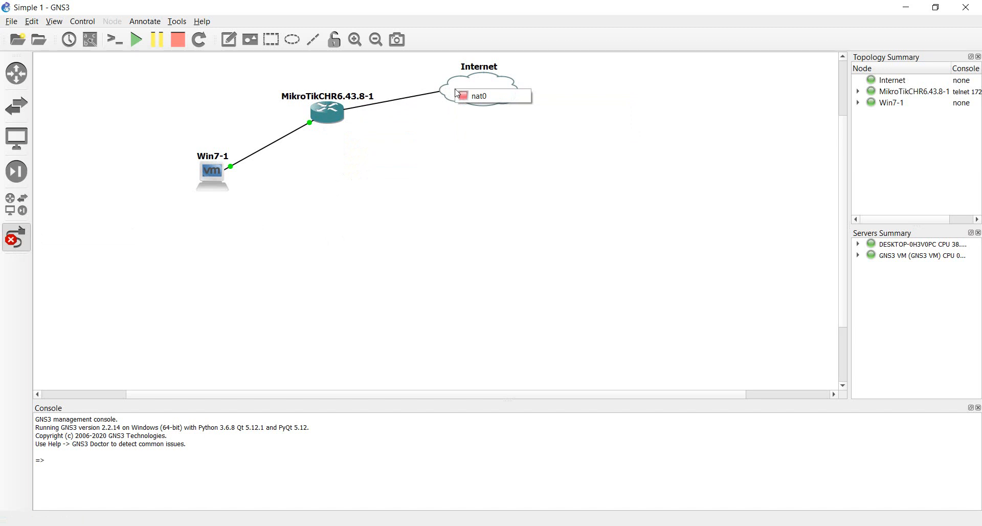
{"action": "left_click", "coordinate": [494, 97]}
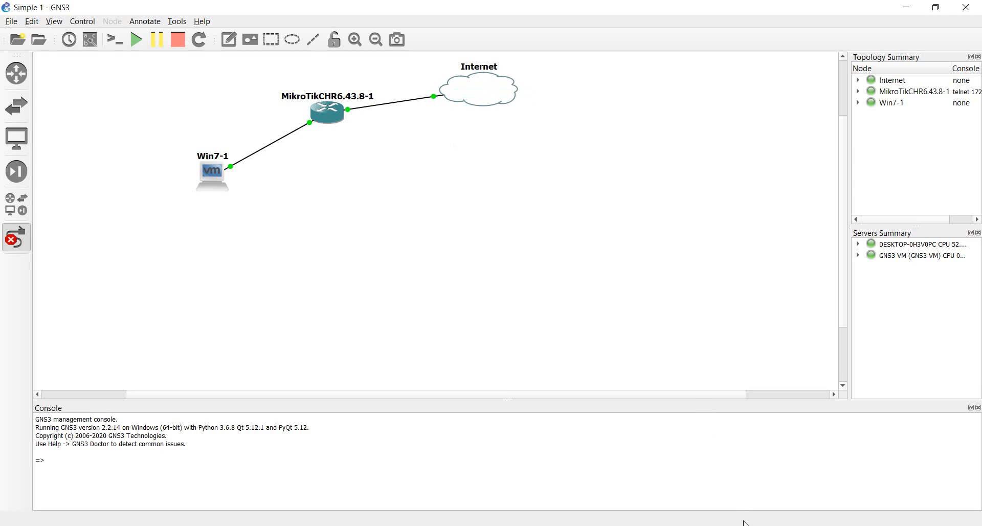
{"action": "left_click", "coordinate": [747, 504]}
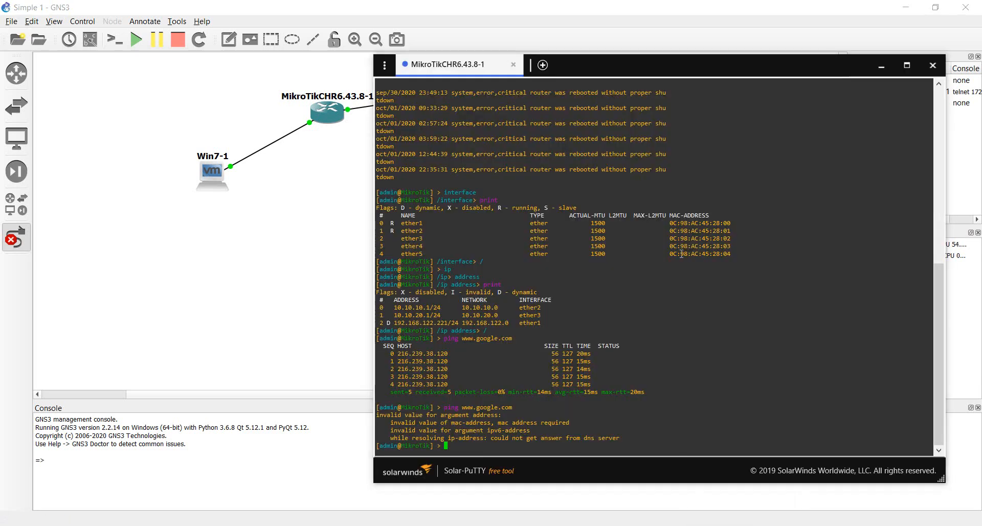
{"action": "key", "text": "Up"}
{"action": "key", "text": "Return"}
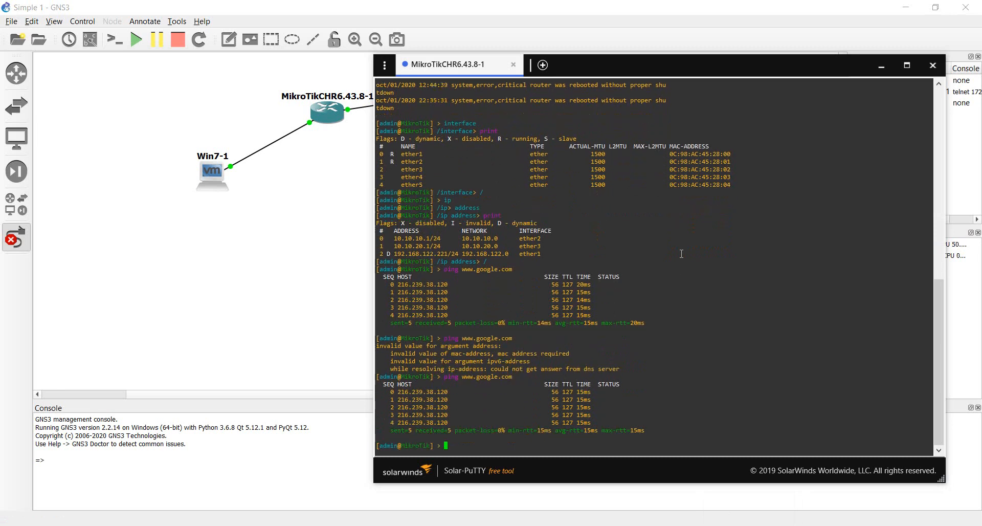
{"action": "key", "text": "alt+Tab"}
{"action": "key", "text": "alt+Tab"}
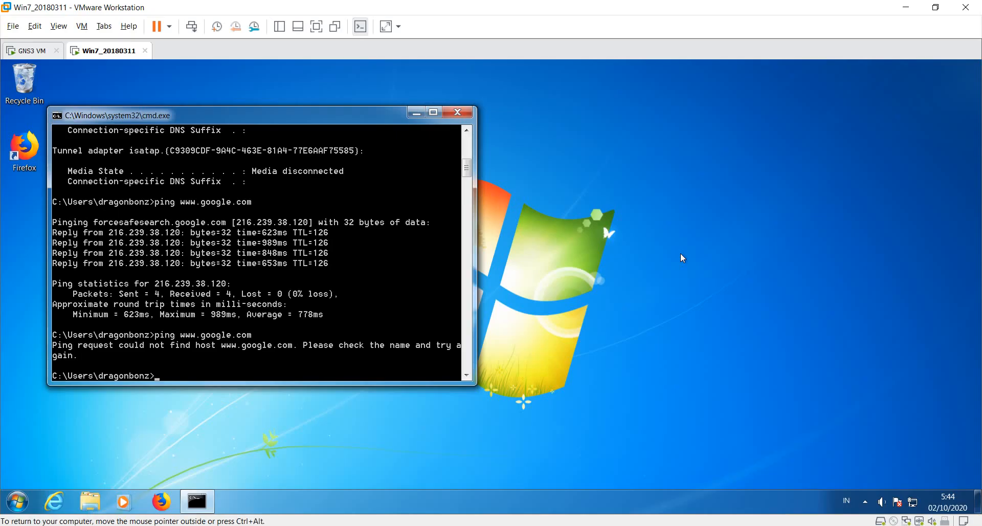
{"action": "key", "text": "Up"}
{"action": "key", "text": "Return"}
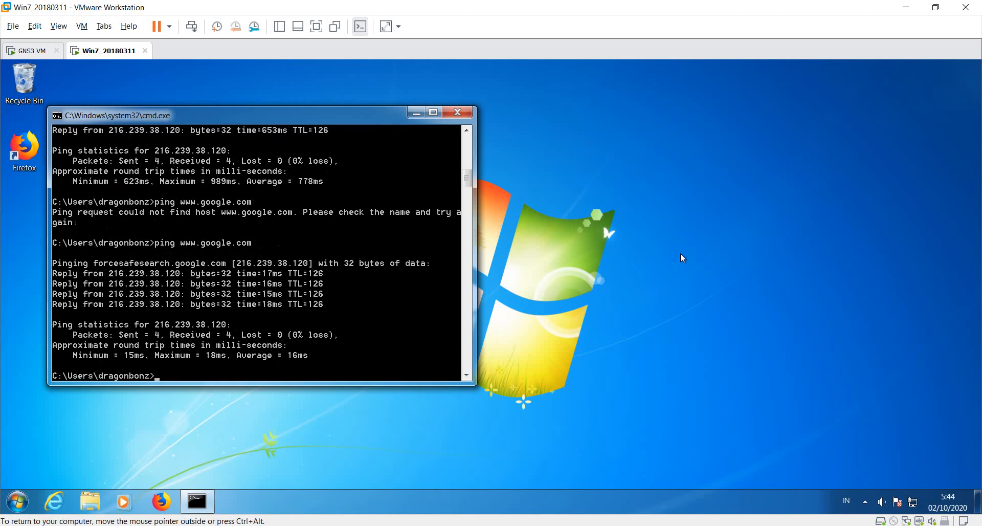
{"action": "key", "text": "alt+Tab"}
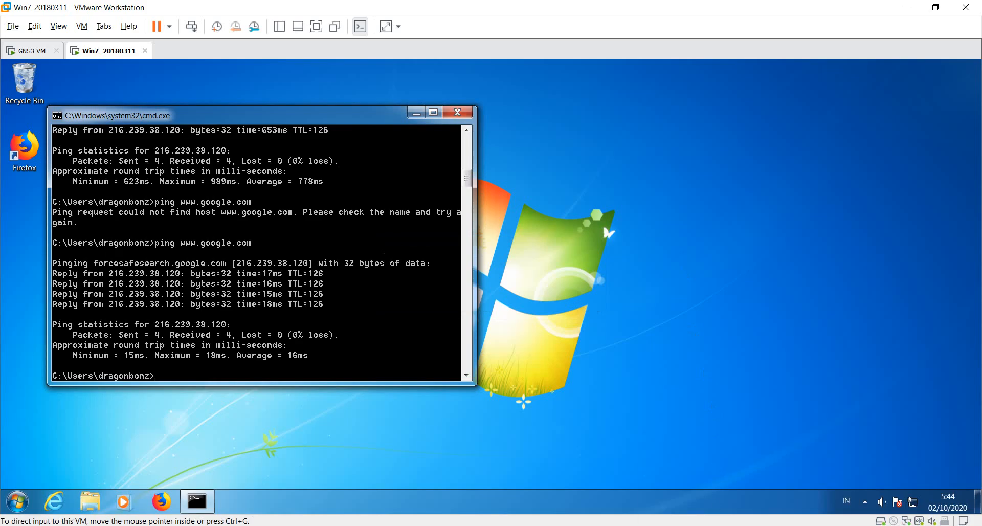
{"action": "left_click", "coordinate": [714, 522]}
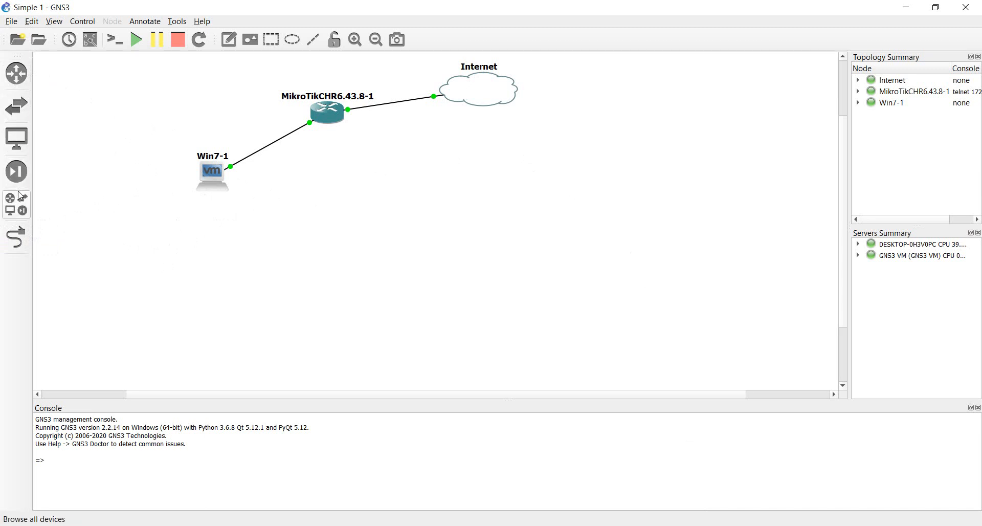
Step: Browse the Routers, Switches, End Devices and Security Devices categories, ending on all devices
{"action": "left_click", "coordinate": [14, 72]}
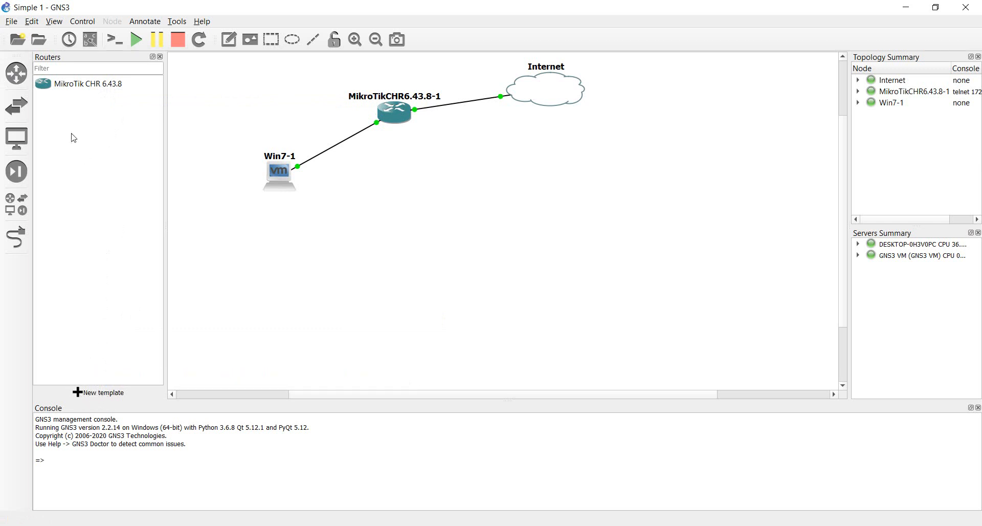
{"action": "left_click", "coordinate": [14, 115]}
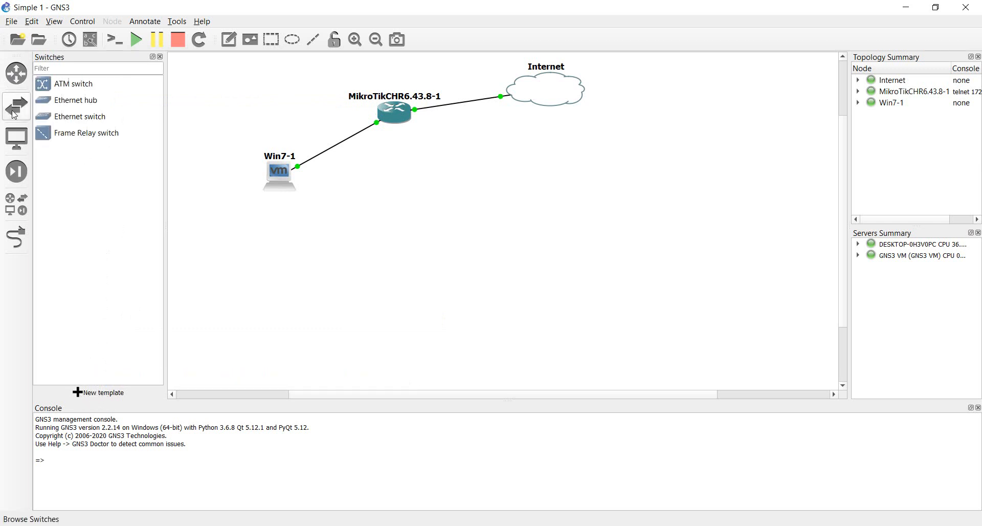
{"action": "left_click", "coordinate": [22, 142]}
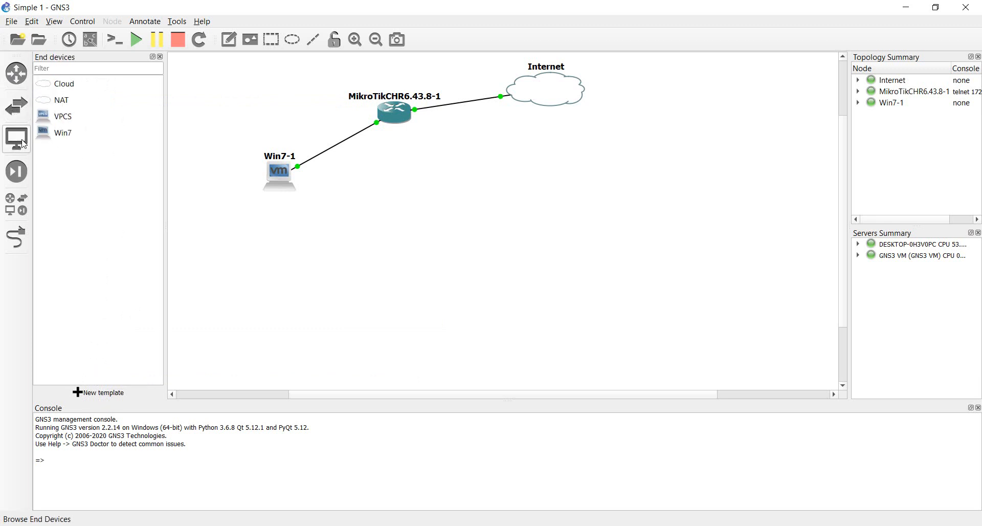
{"action": "left_click", "coordinate": [27, 174]}
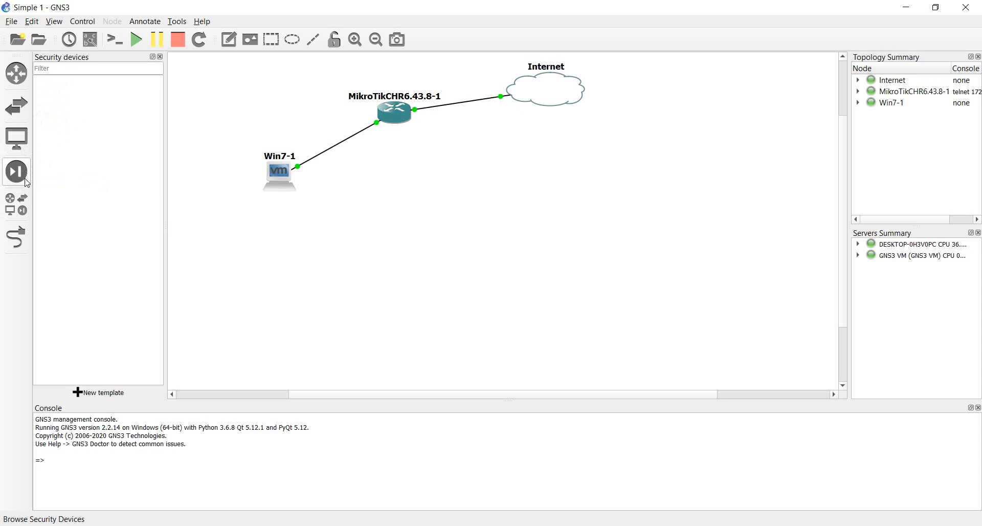
{"action": "left_click", "coordinate": [27, 204]}
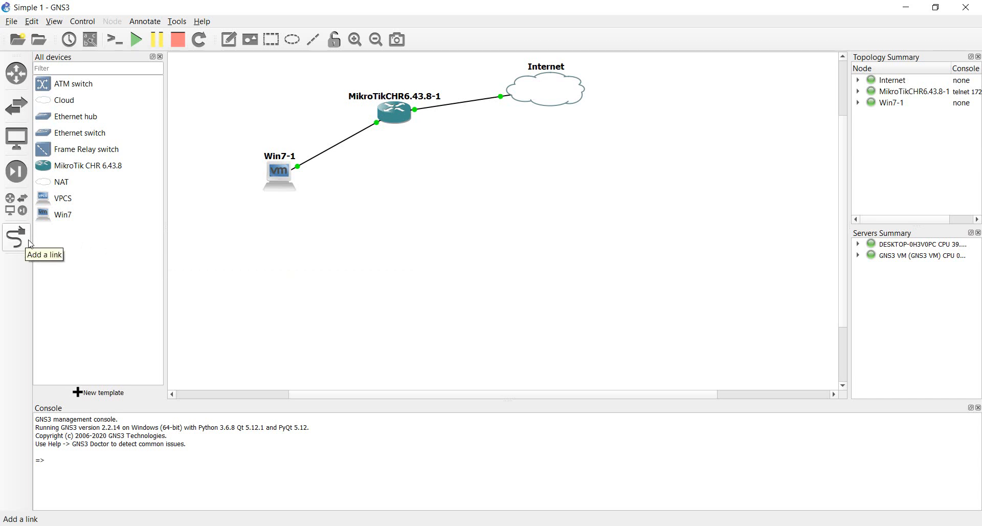
Step: Close the All devices panel, leaving the Simple 1 topology fully visible
{"action": "left_click", "coordinate": [160, 57]}
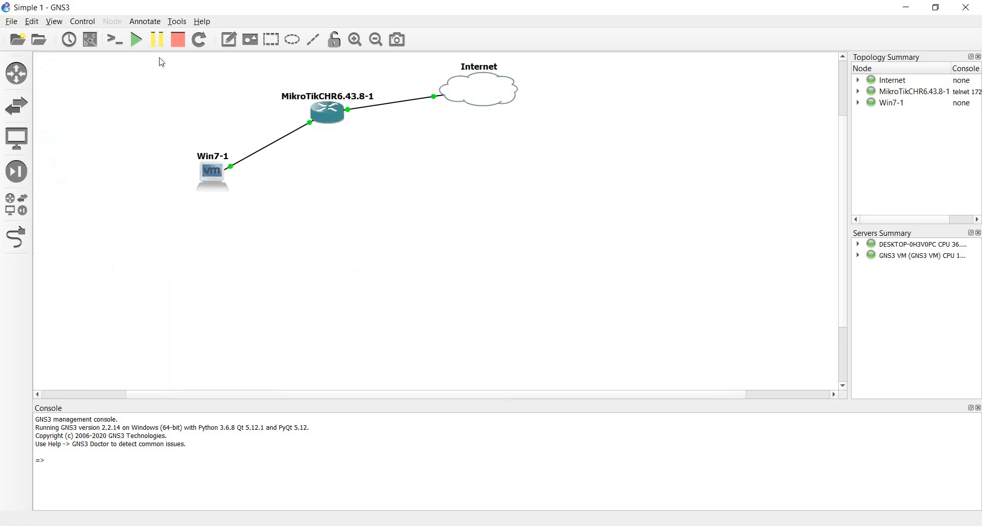